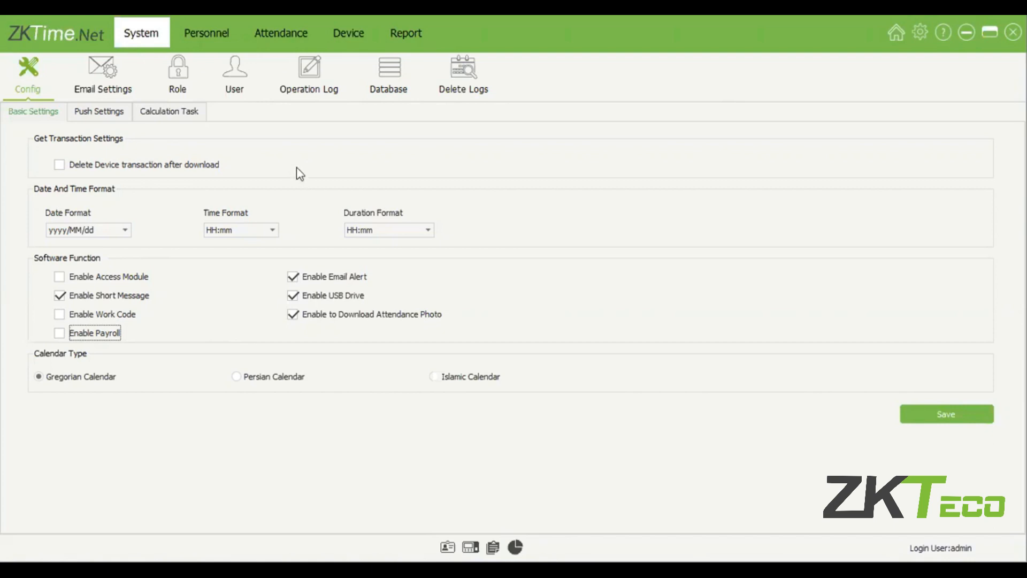
Step: Review the date, time and duration format choices on Basic Settings, keeping duration HH:mm
click(179, 167)
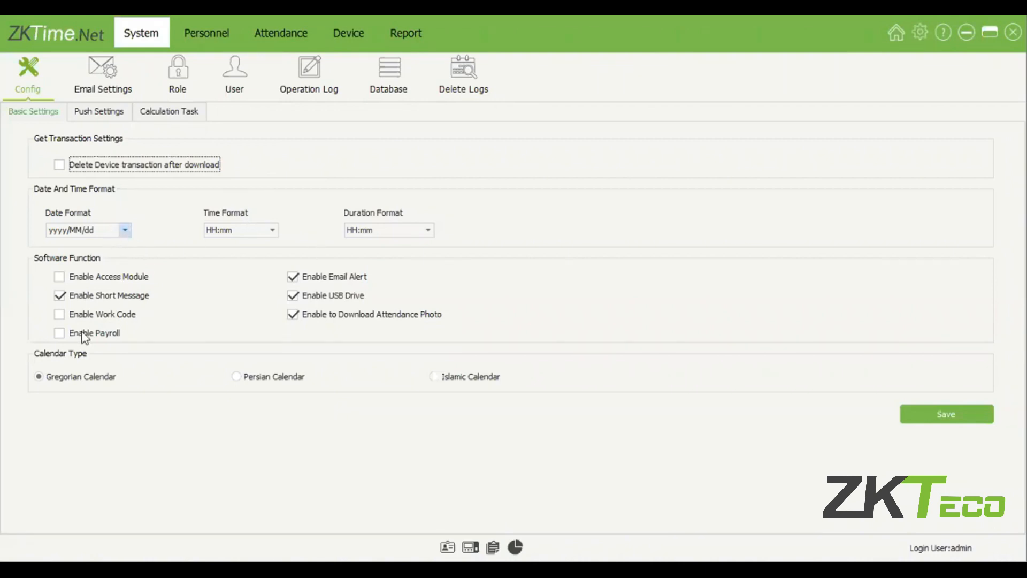
click(125, 229)
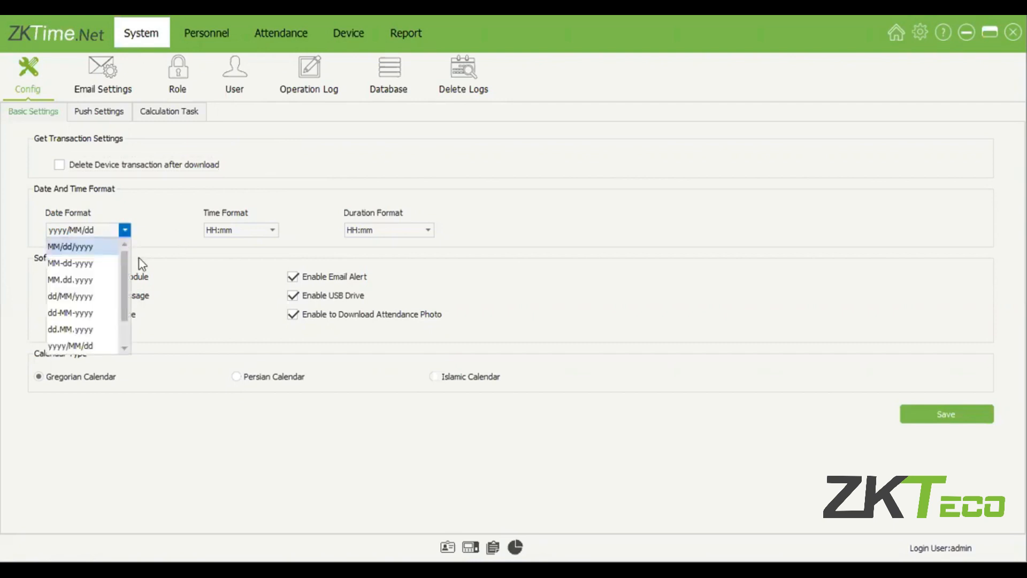
click(139, 259)
click(274, 230)
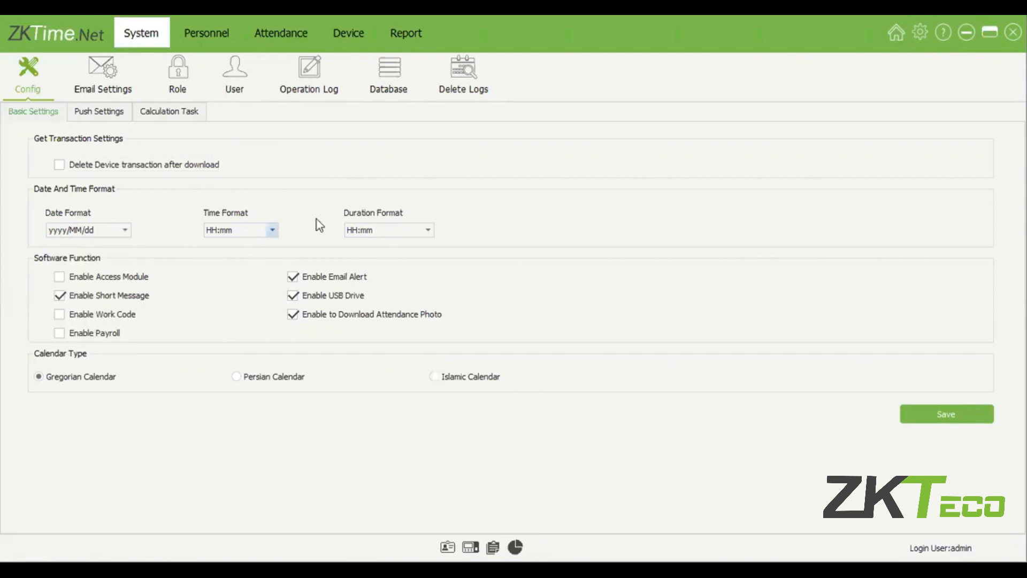
click(428, 230)
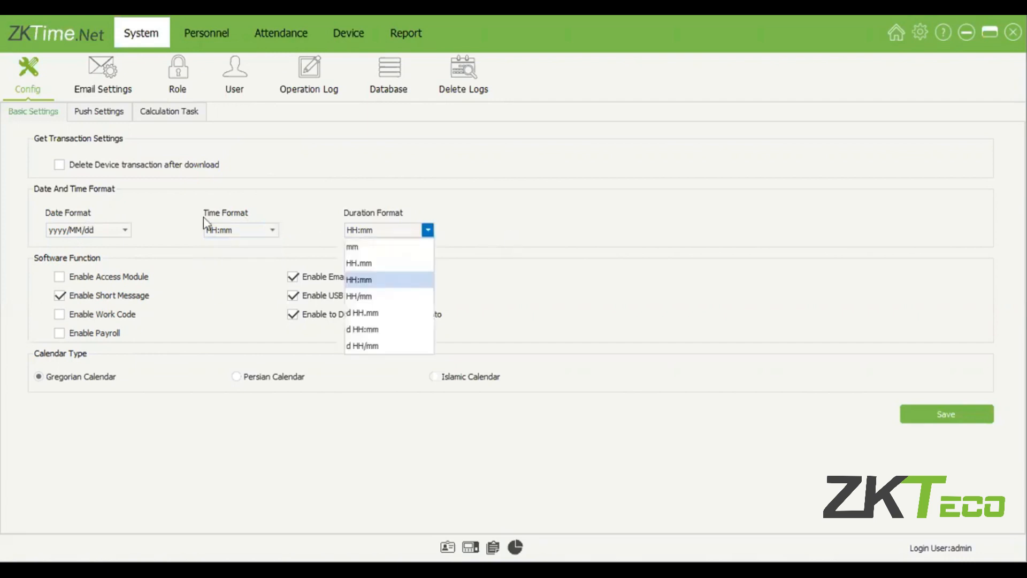
click(383, 219)
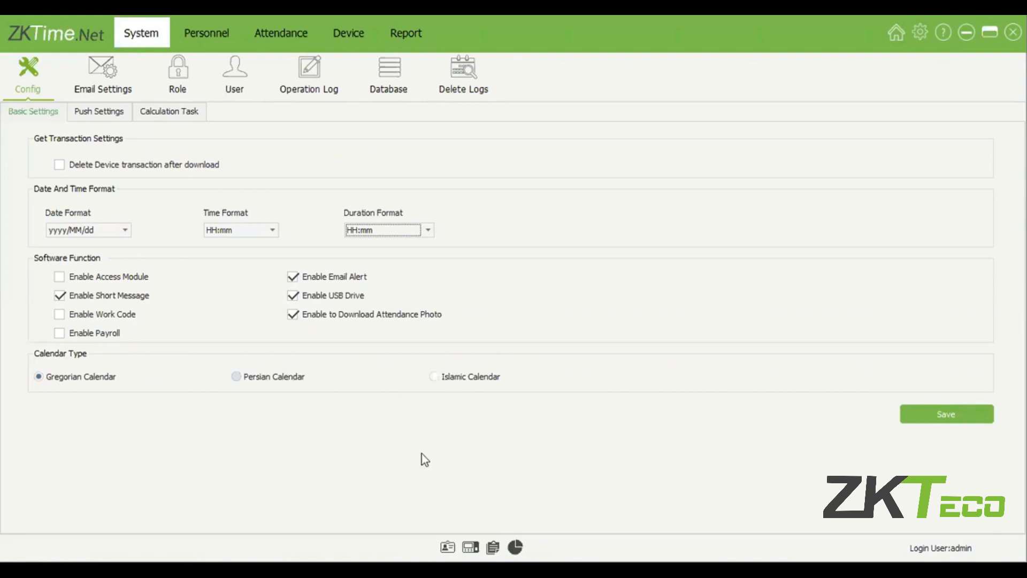
Step: On Email Settings, enable employee alerts for Early-Out, Late-In and Absence
click(126, 83)
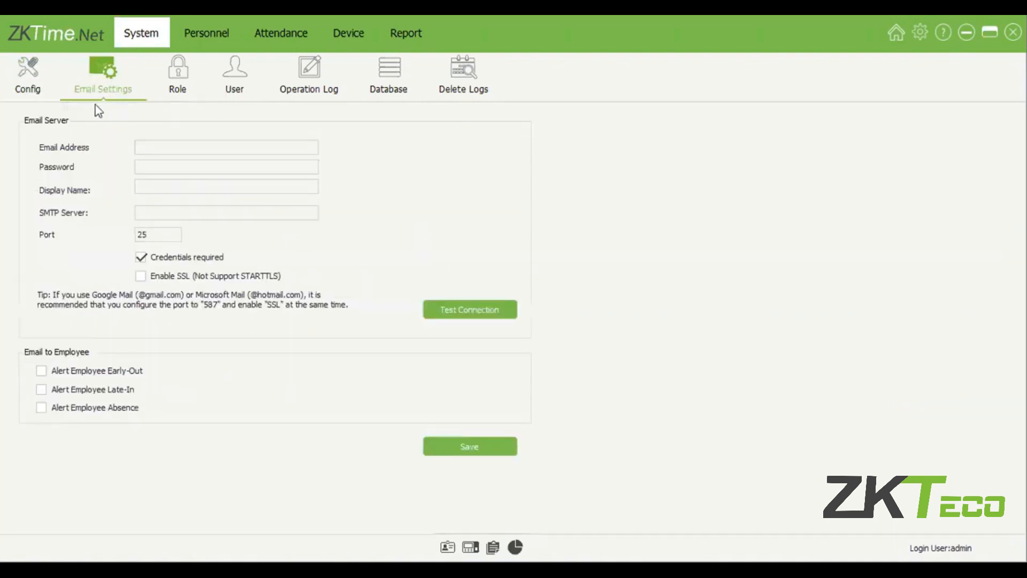
click(30, 86)
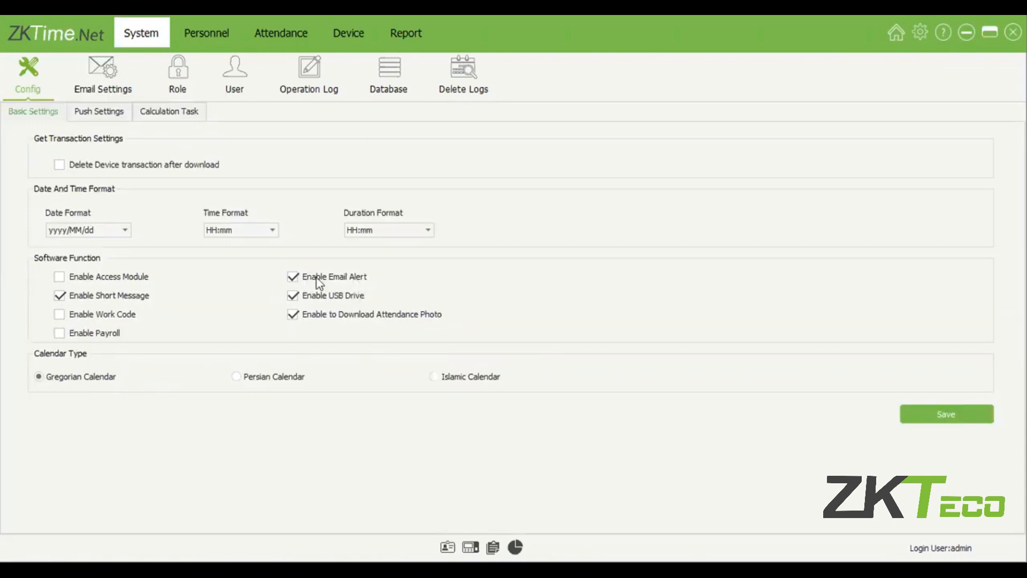
click(117, 82)
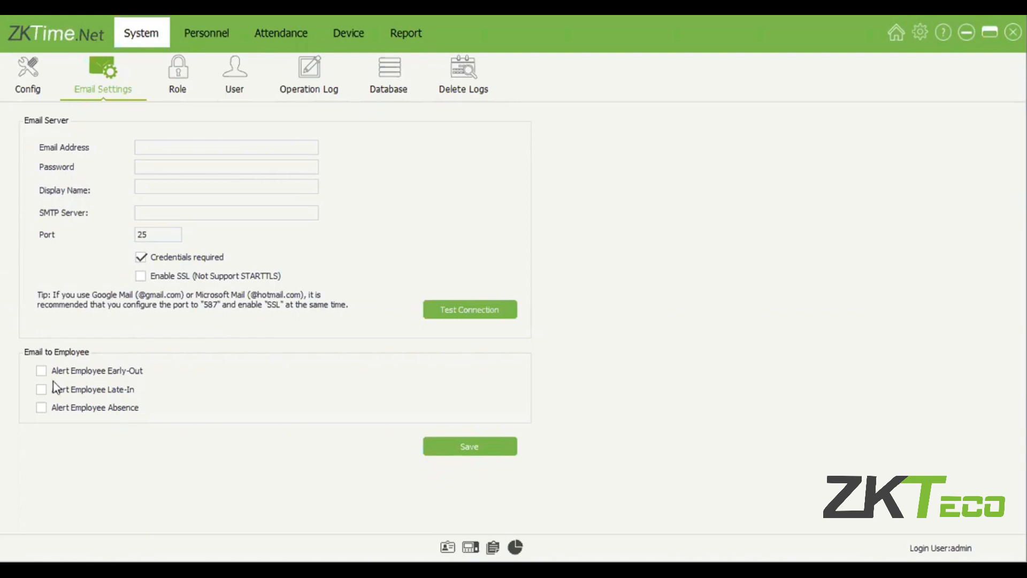
click(63, 370)
click(64, 384)
click(71, 409)
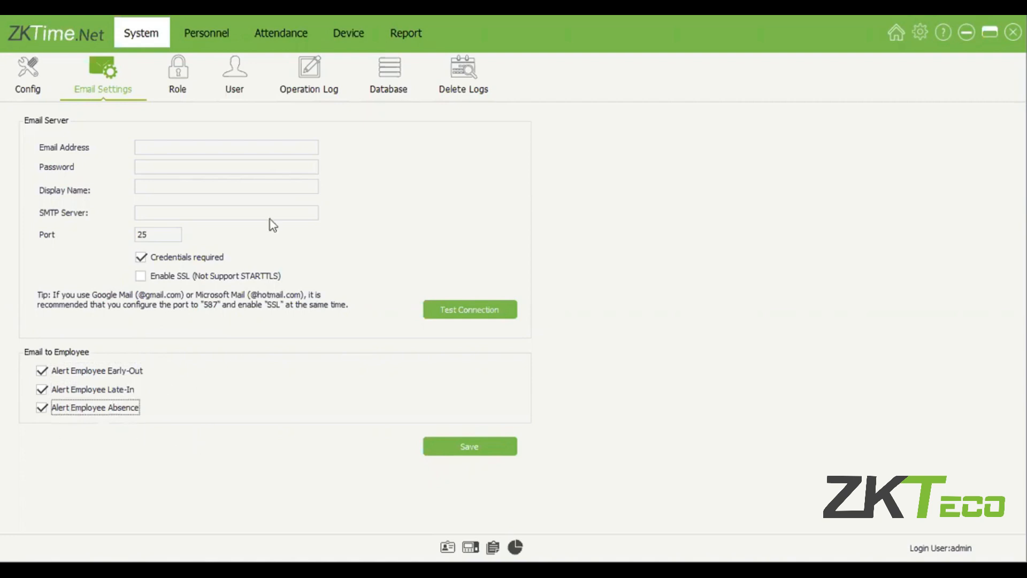
click(198, 151)
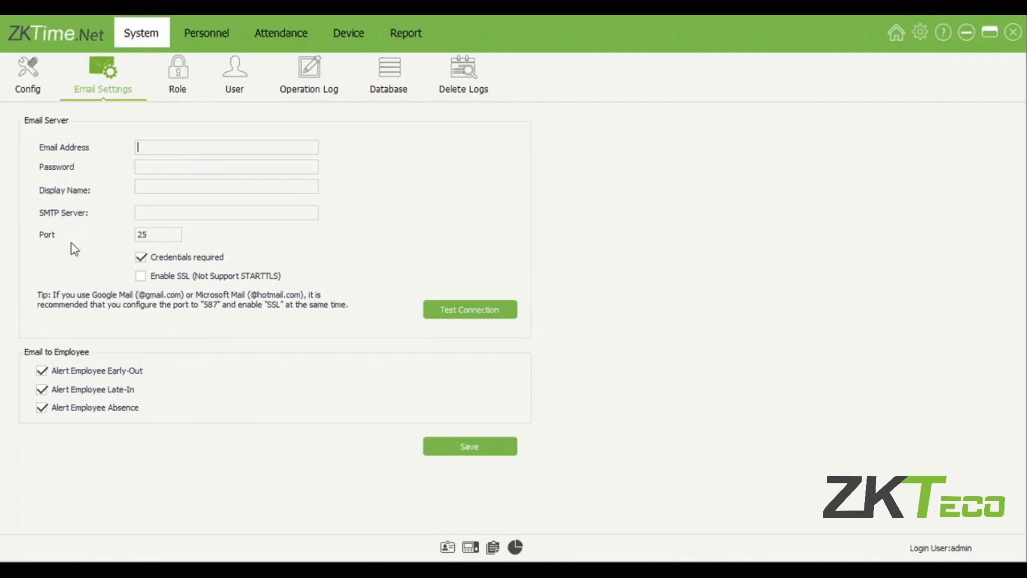
Step: Leave the email address, password, display name and SMTP server fields blank
click(156, 167)
click(163, 151)
click(164, 190)
click(165, 209)
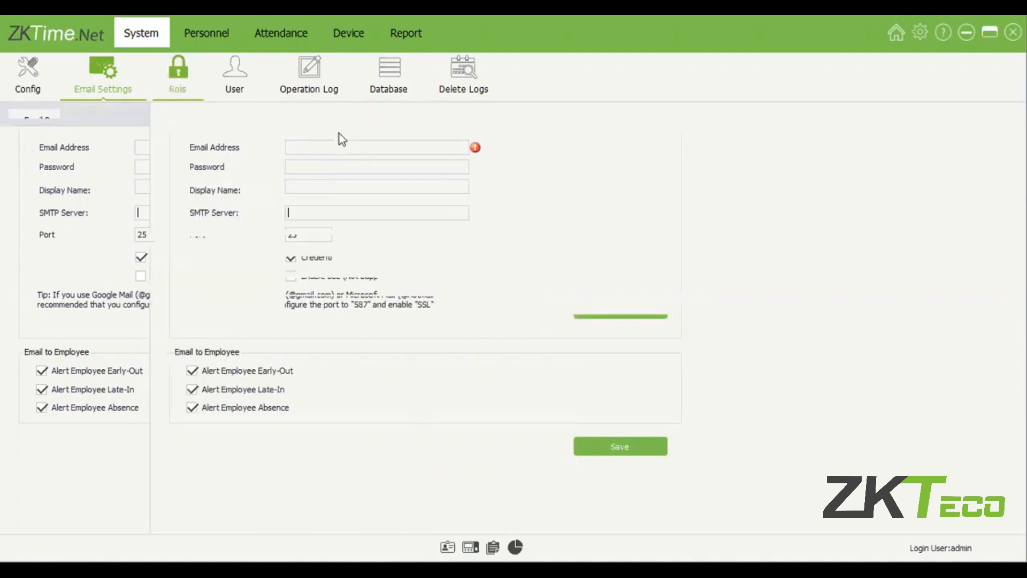
Step: On the Role page, view Receptionist, abandon a new role, and compare it with Administrator
click(254, 96)
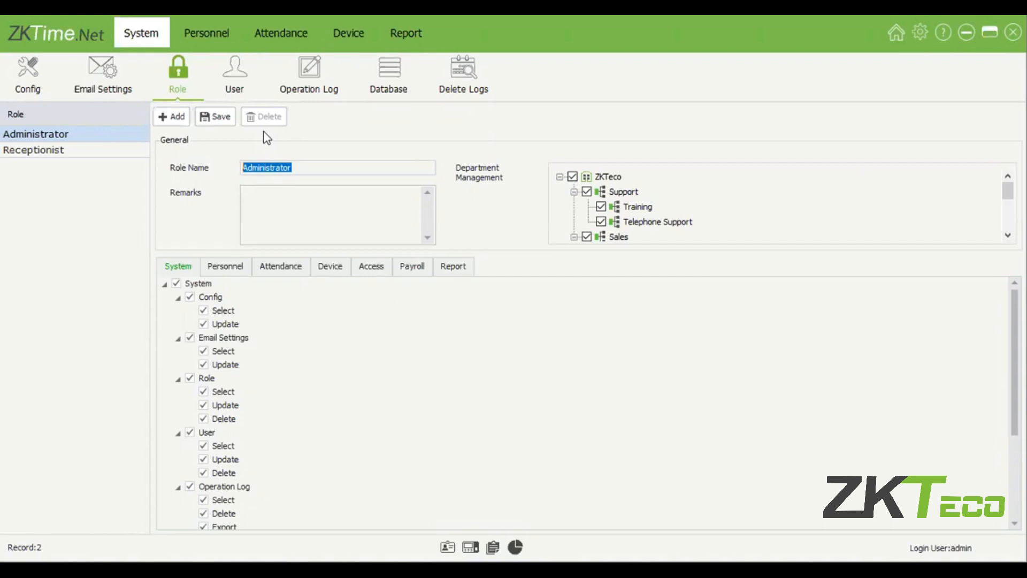
click(126, 152)
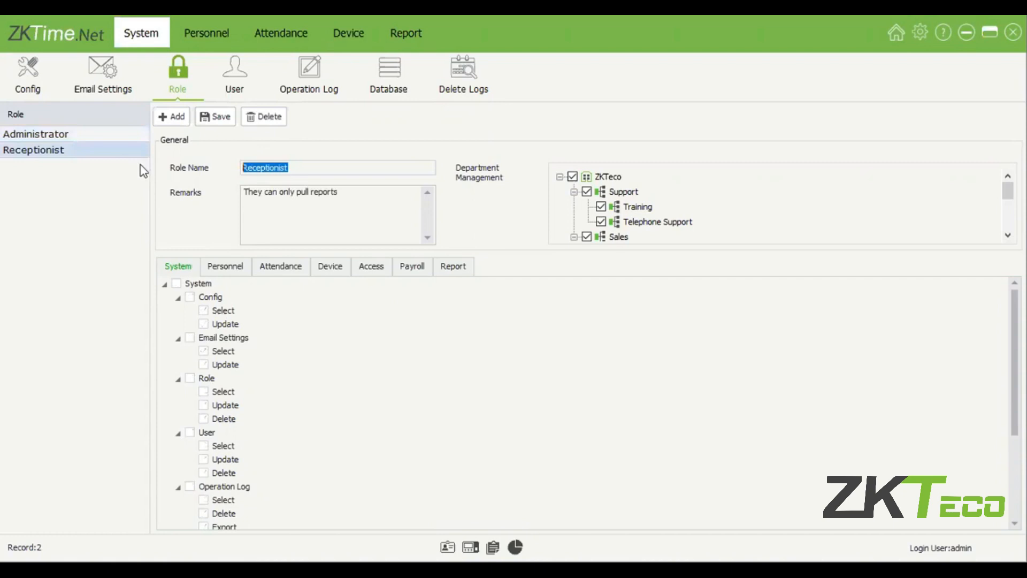
scroll(322, 390, down, 4)
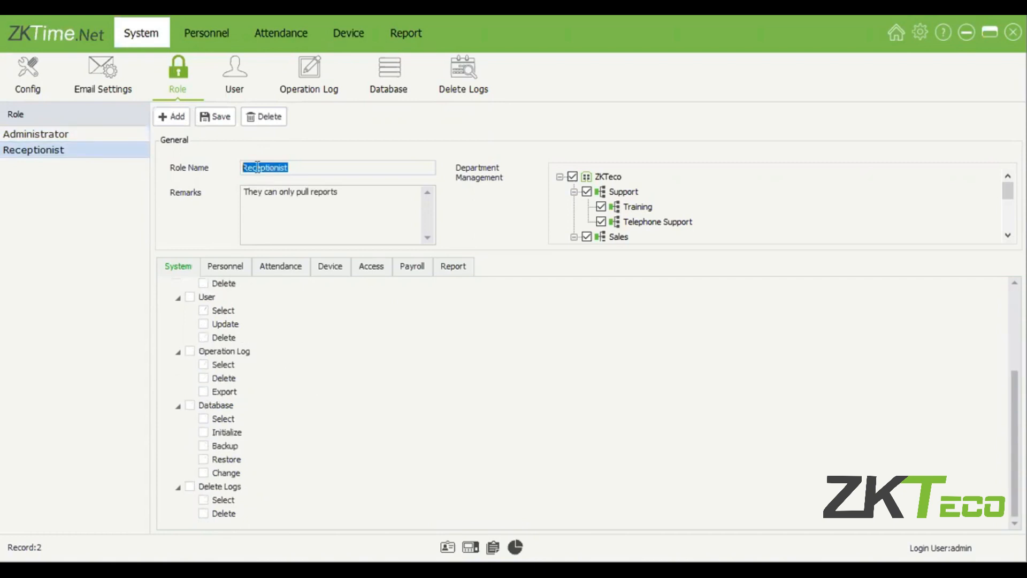
click(173, 113)
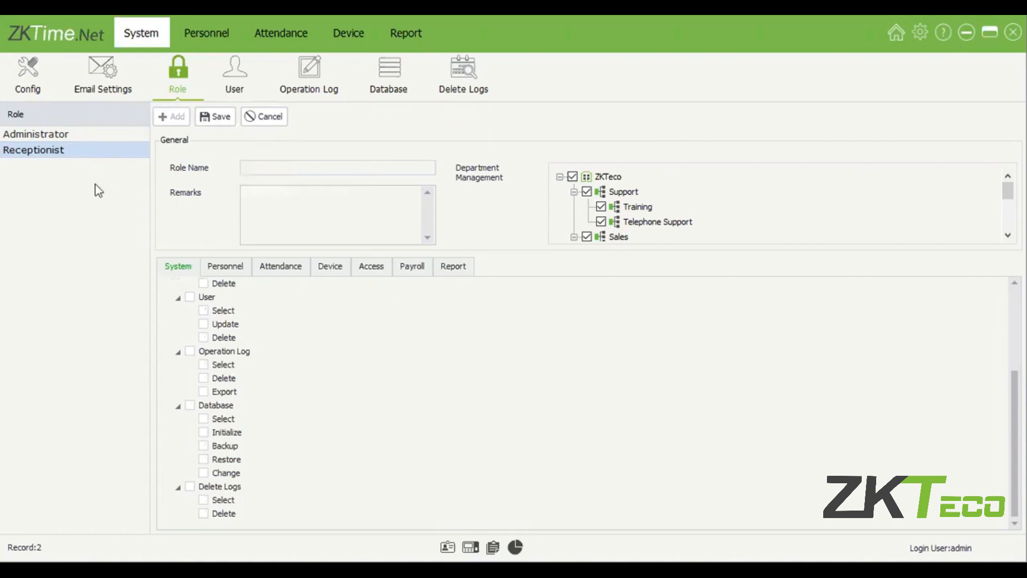
click(103, 138)
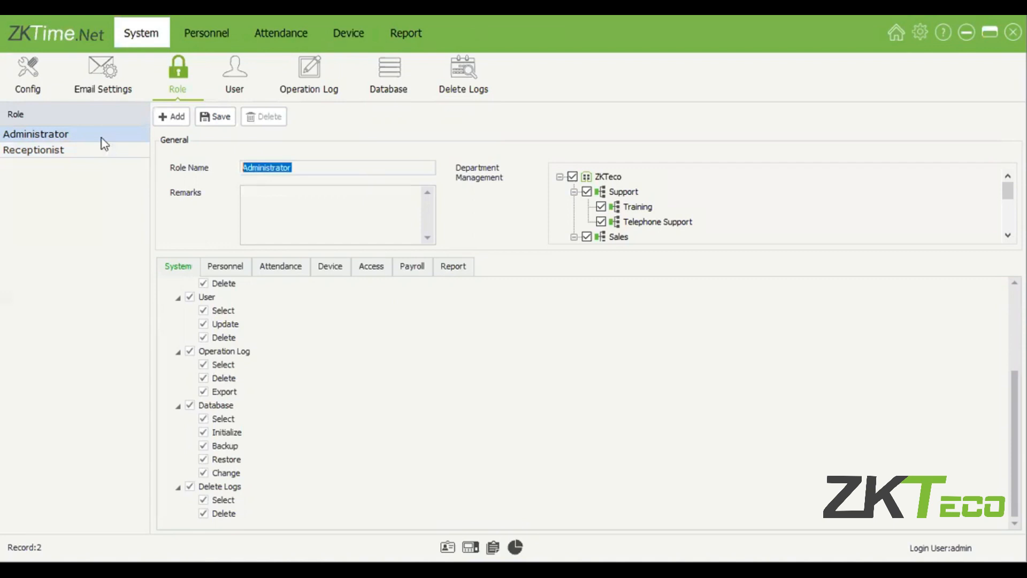
click(103, 151)
click(106, 138)
click(107, 149)
Step: Check Administrator's Attendance, Access, Payroll, Report and System permissions, then reselect Receptionist
click(280, 268)
click(371, 269)
click(423, 273)
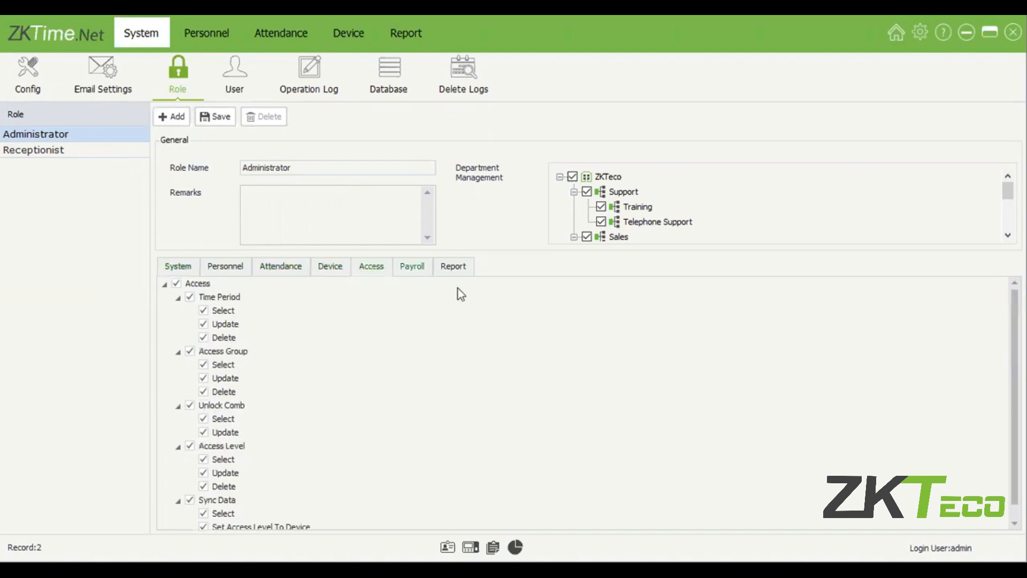
click(460, 275)
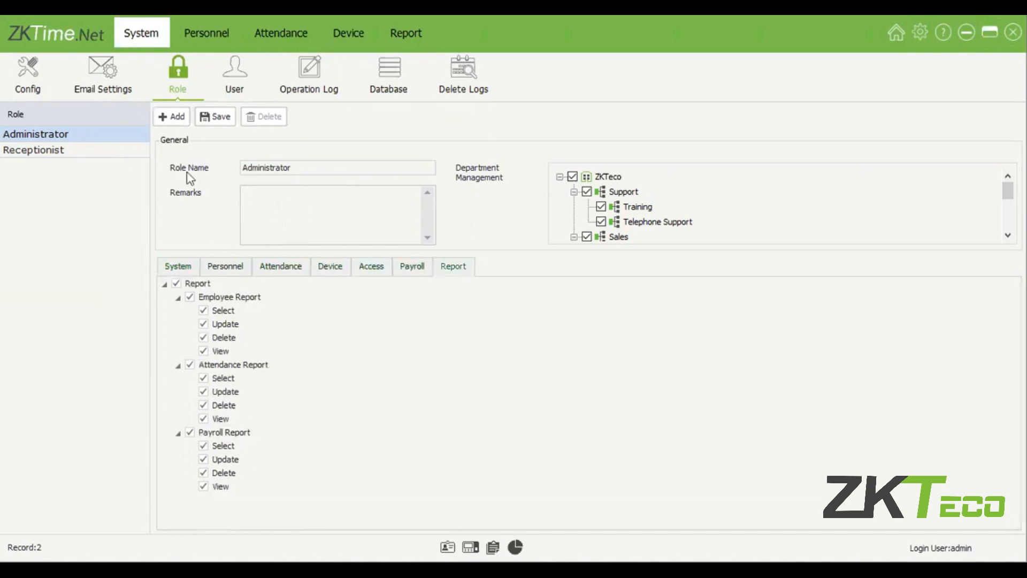
click(202, 268)
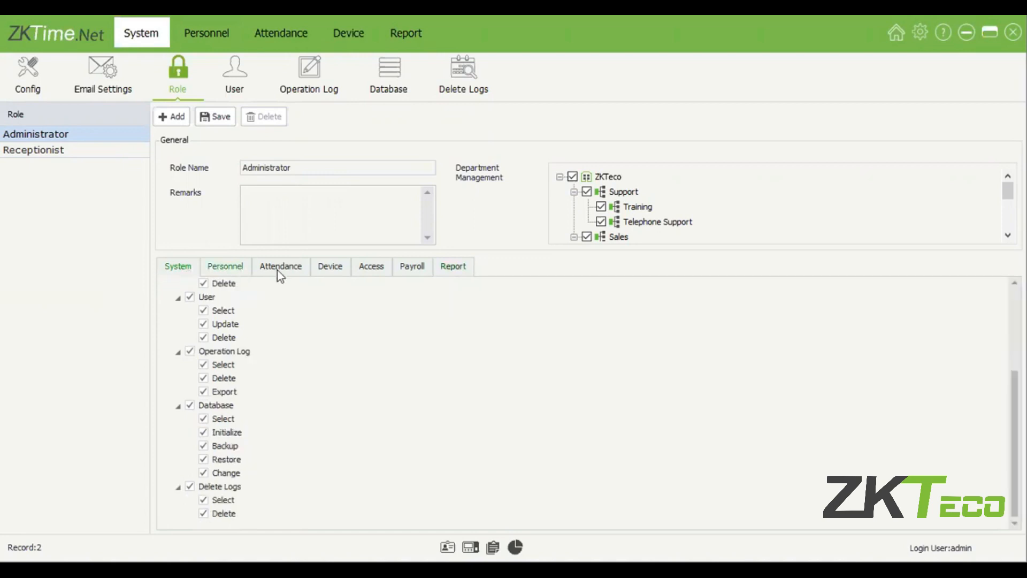
click(102, 151)
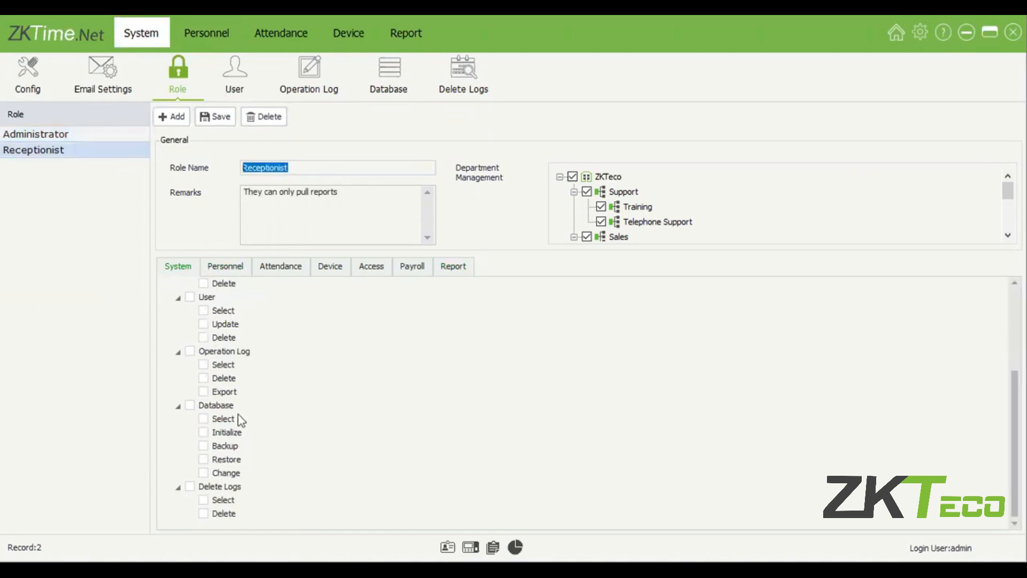
Step: Toggle Receptionist's role delete, update and view permissions on and back off
scroll(240, 420, up, 2)
click(203, 365)
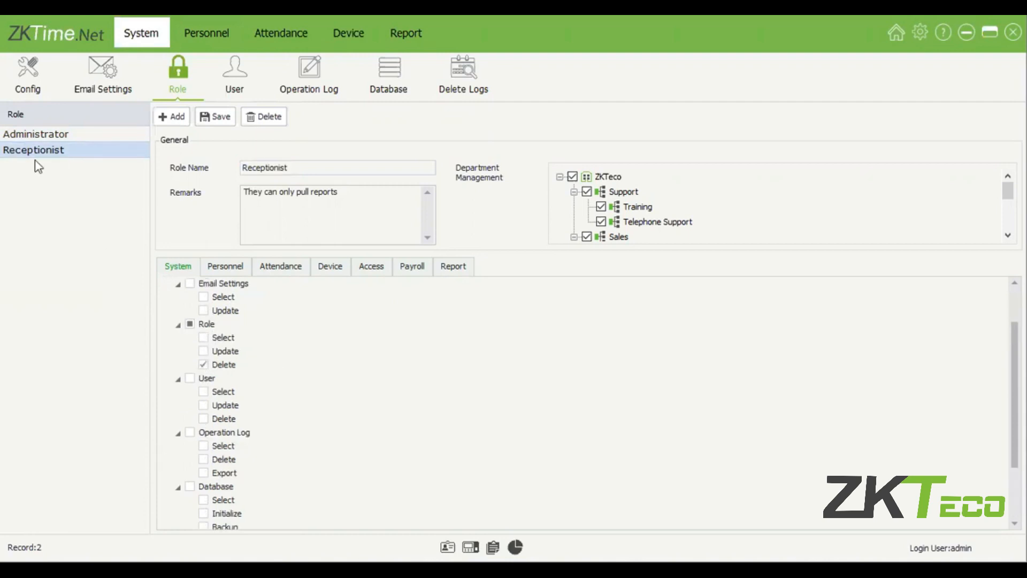
click(204, 365)
click(205, 352)
click(204, 352)
click(204, 337)
click(204, 337)
Step: Review Receptionist's Personnel and Report permissions, including the attendance report Select right
click(235, 267)
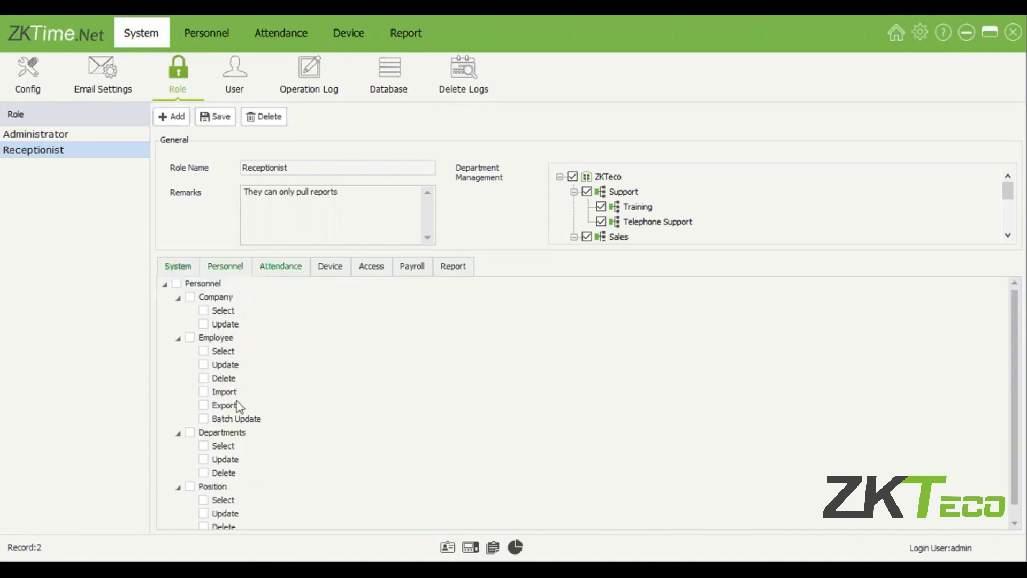
scroll(240, 405, down, 1)
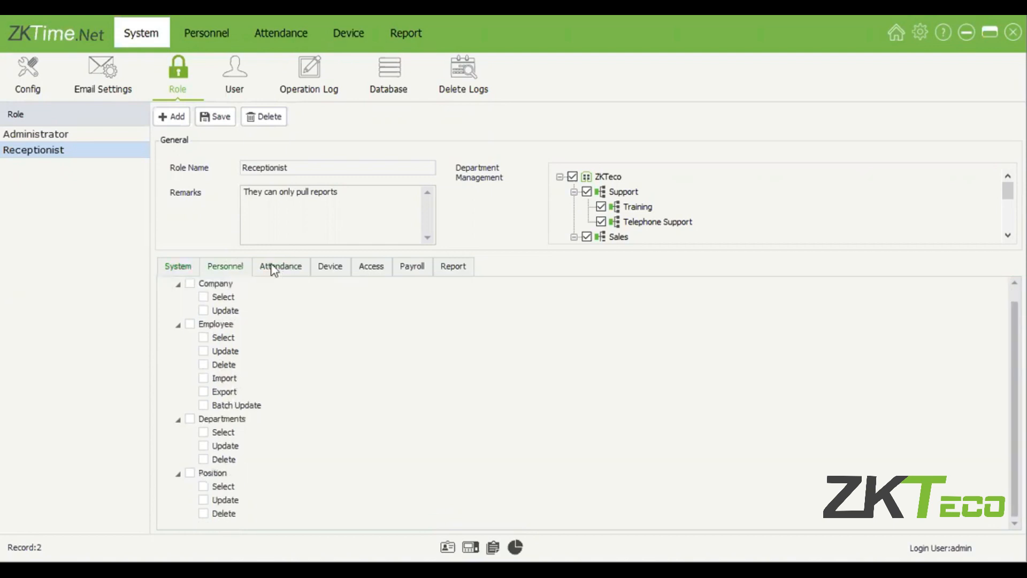
click(452, 270)
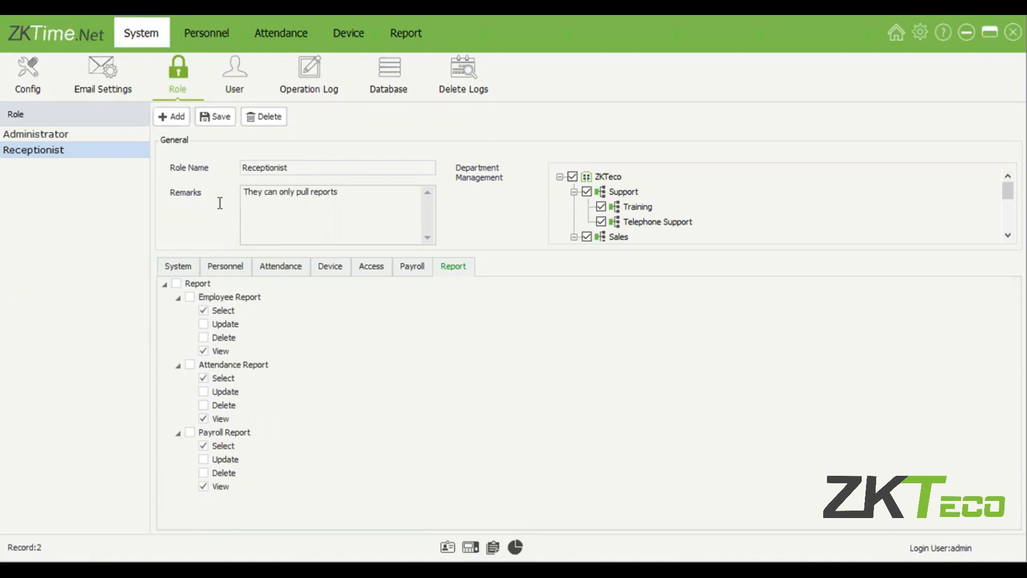
drag(244, 193, 339, 194)
click(342, 378)
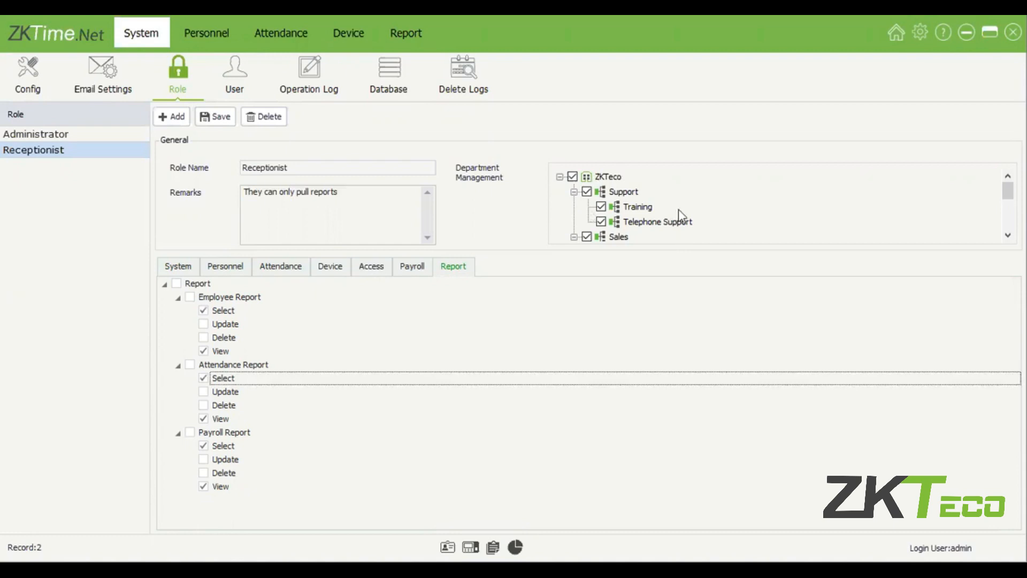
Step: Grant Receptionist the Support department, including Training and Telephone Support
click(587, 192)
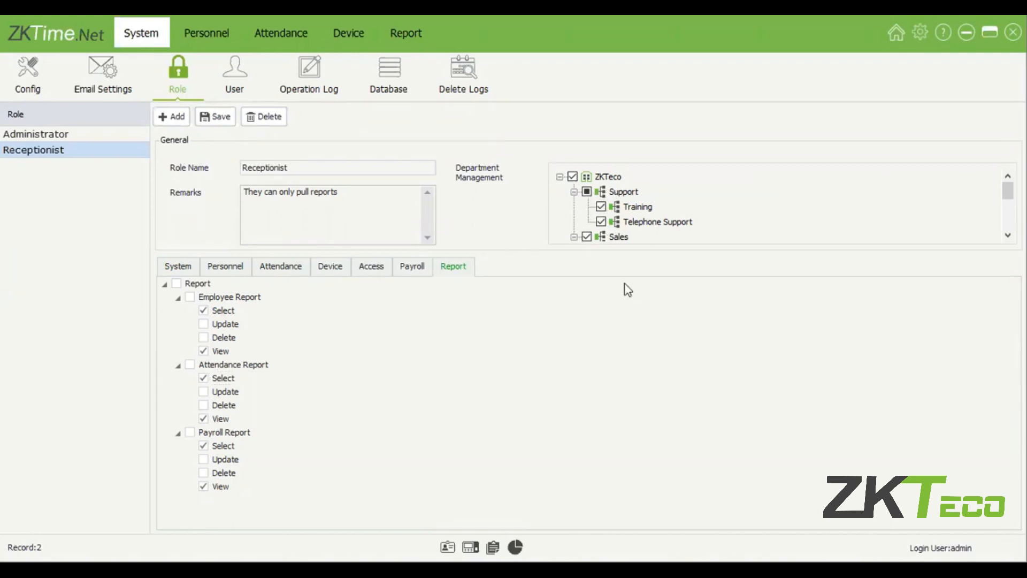
scroll(633, 196, down, 2)
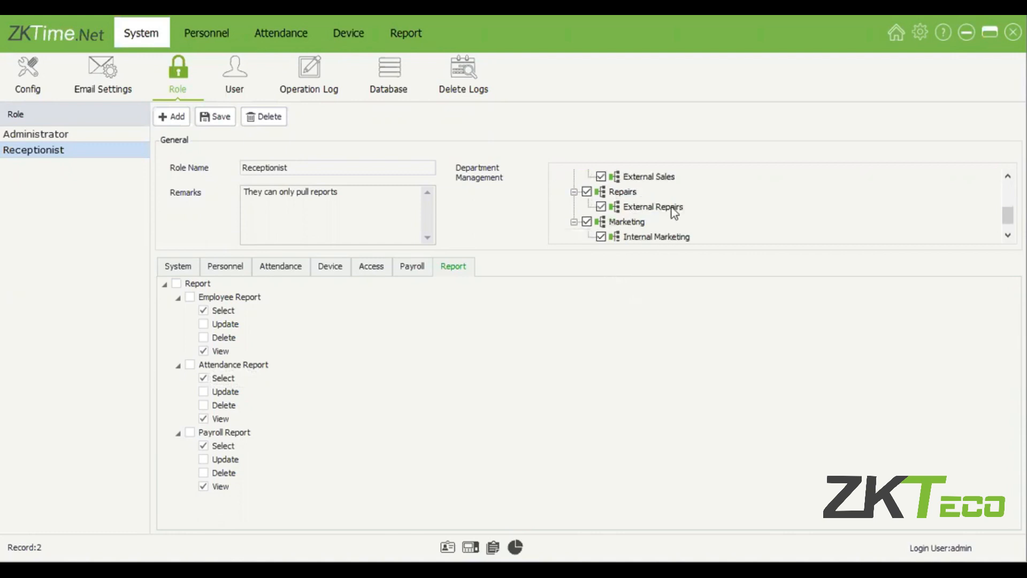
scroll(672, 210, up, 2)
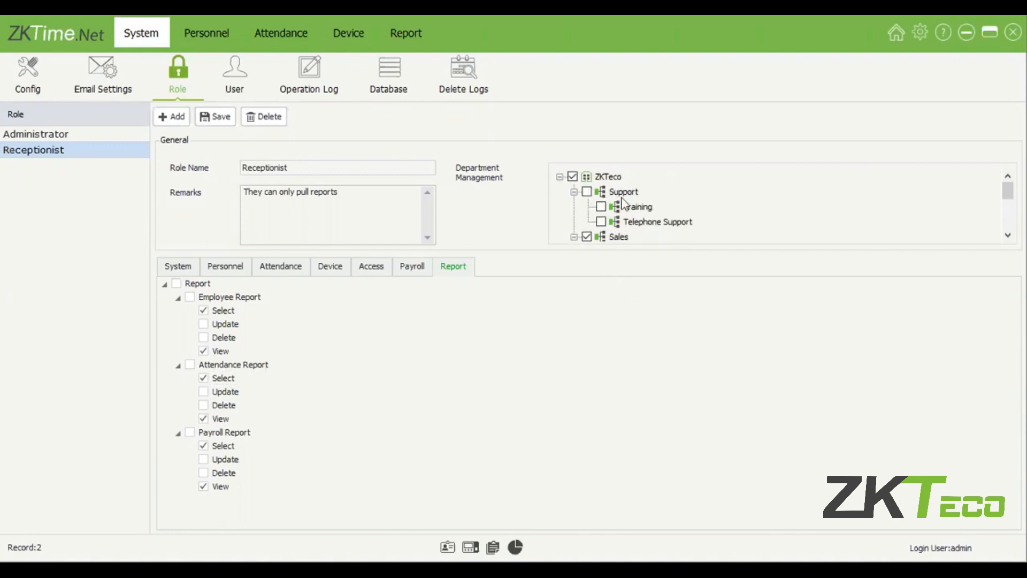
click(587, 192)
Step: Create user 'Rec' with a password and reception e-mail address, assigned the Receptionist role
click(246, 84)
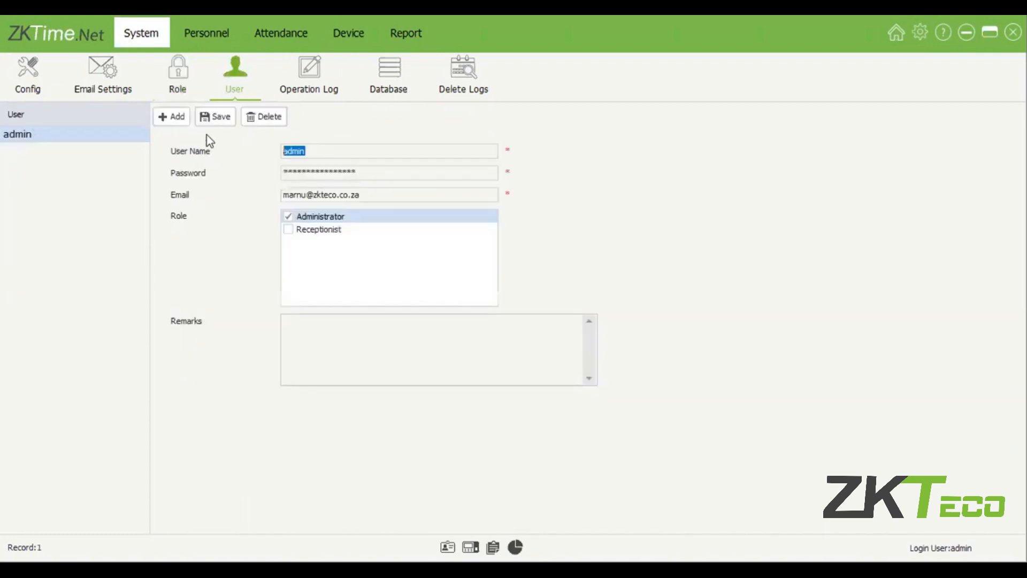
click(175, 126)
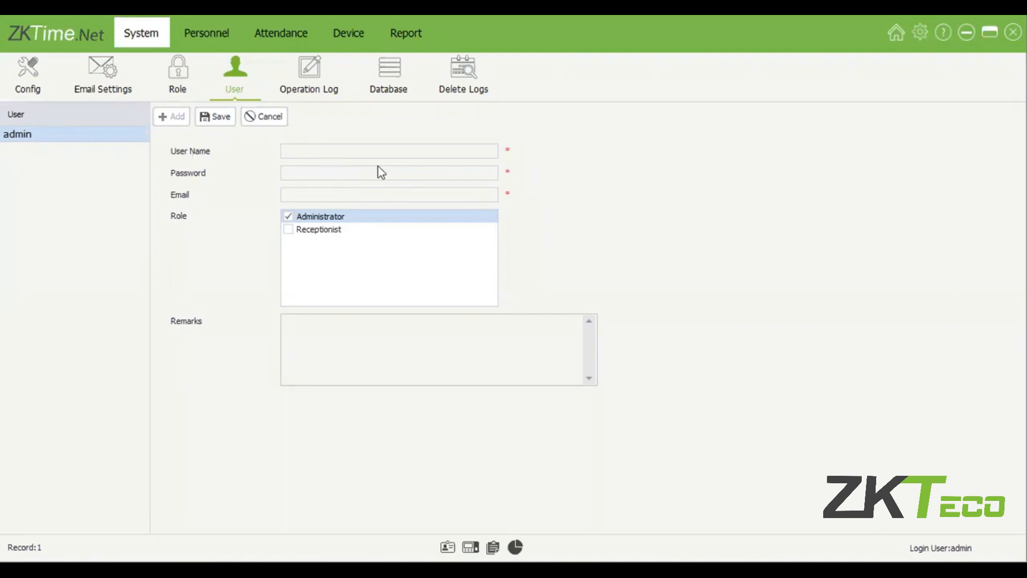
text(Rec)
click(369, 173)
text(***)
click(320, 196)
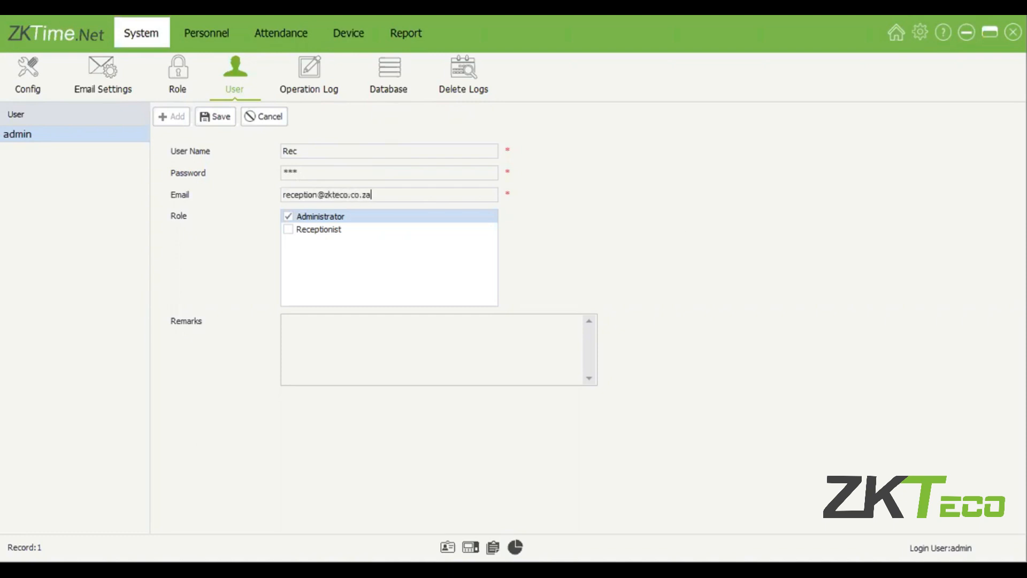
click(312, 229)
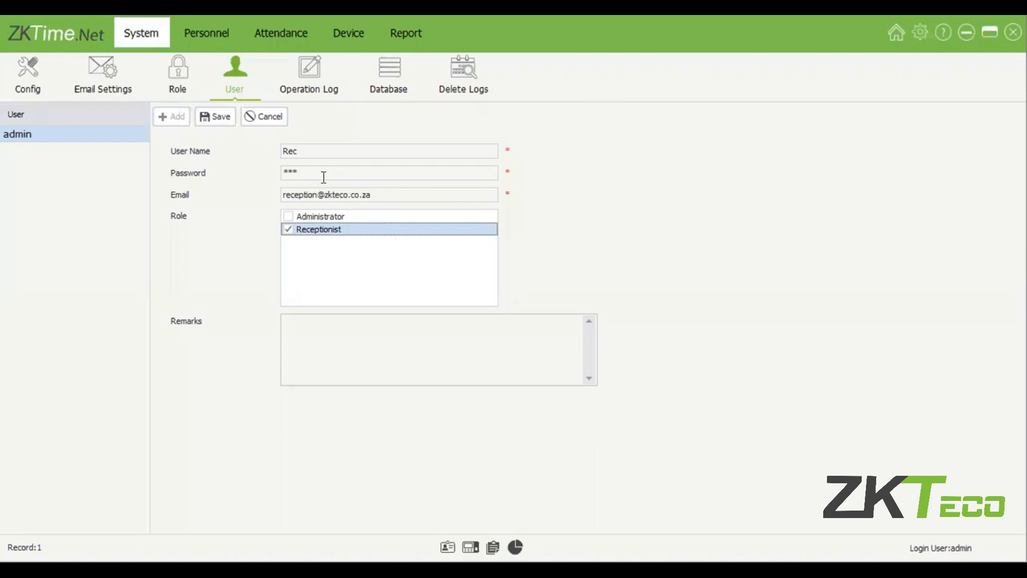
key(Tab)
key(Tab)
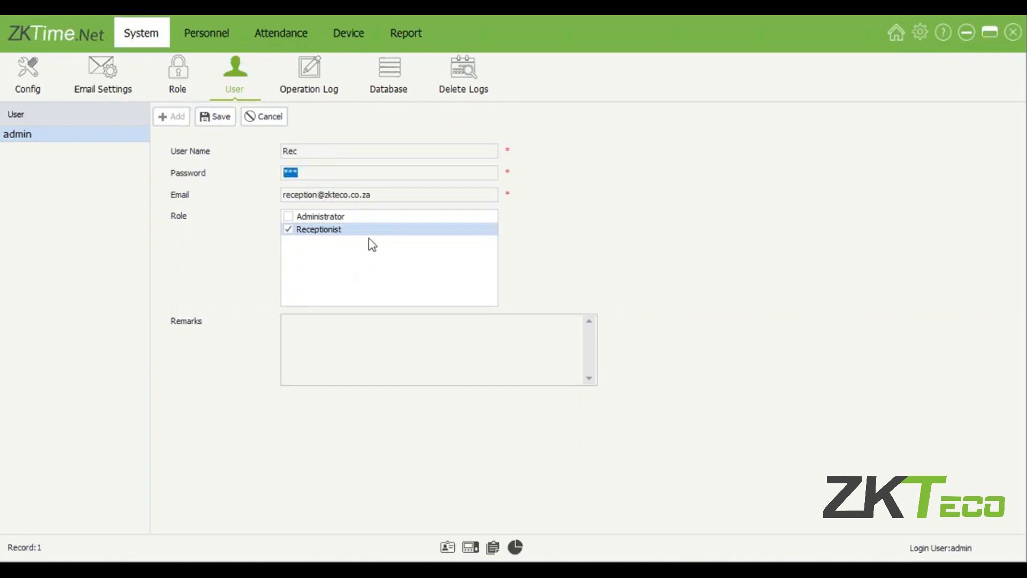
click(184, 78)
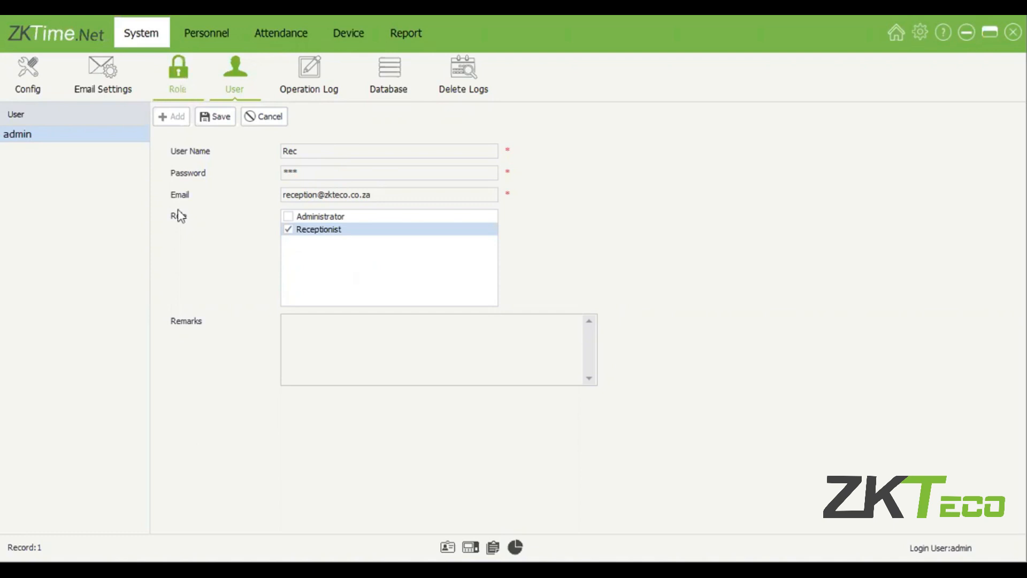
Step: Recheck Receptionist's report rights, then inspect Operation Log entries topped by 'Add User Rec'
click(109, 152)
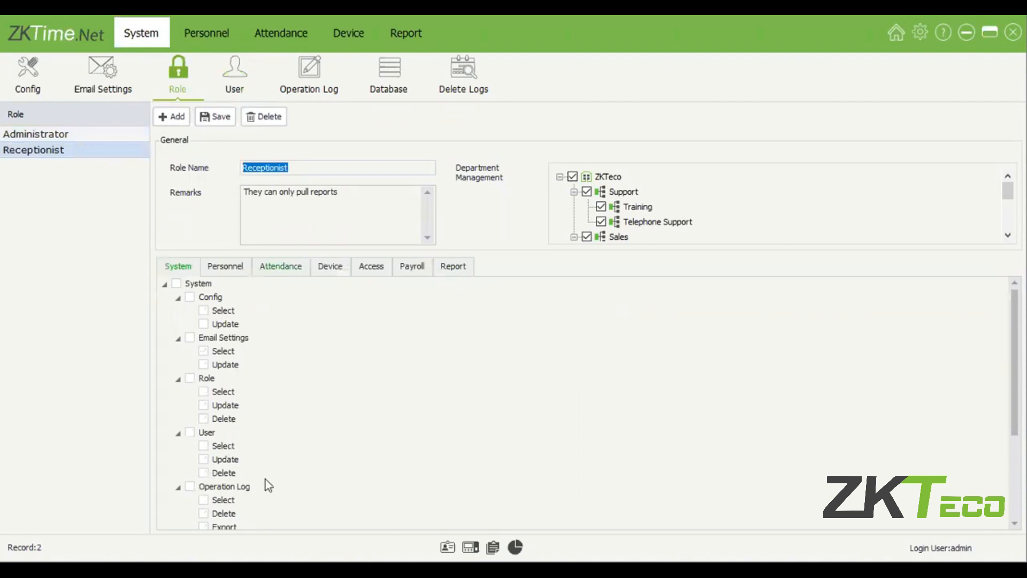
click(453, 267)
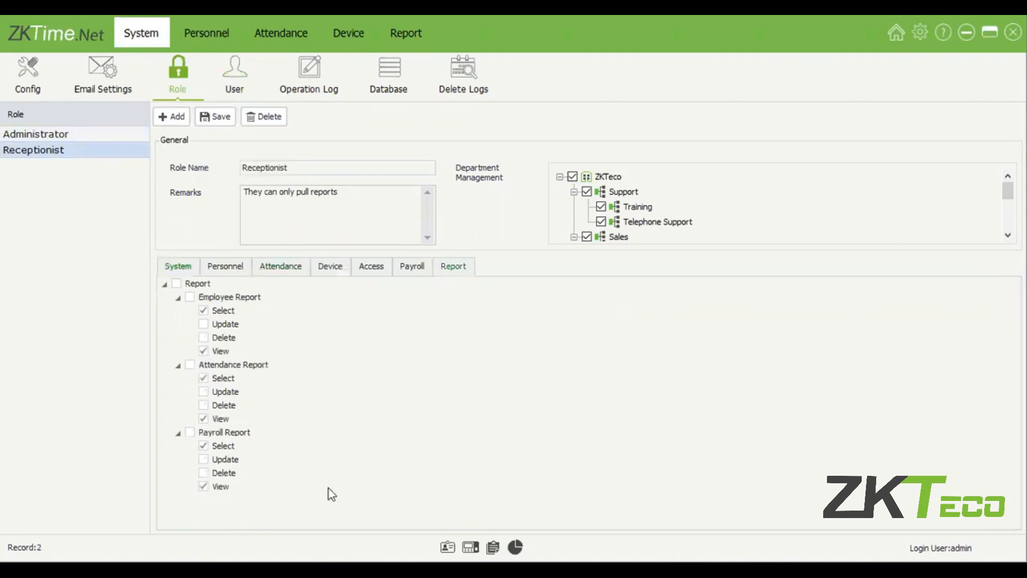
click(309, 89)
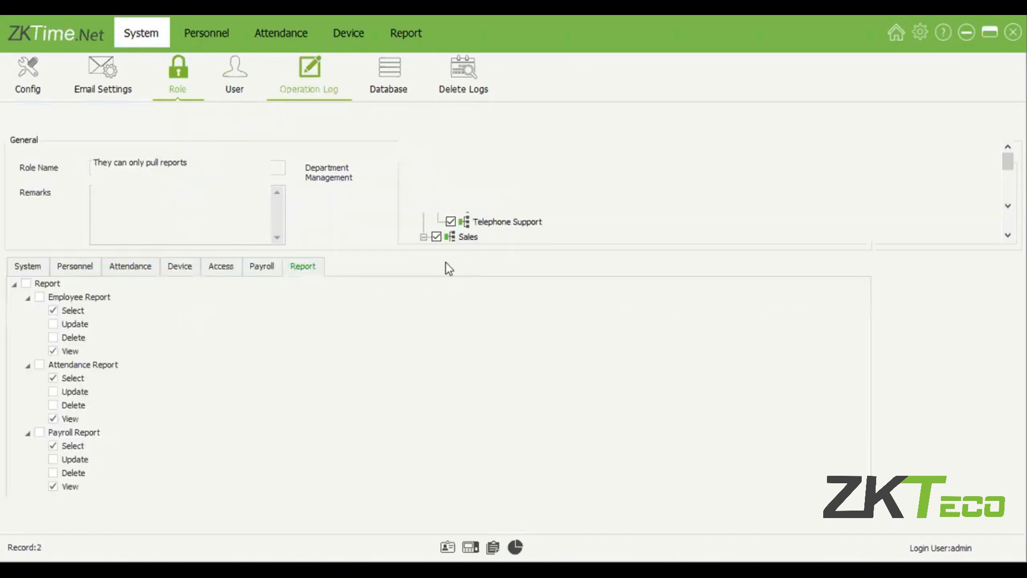
scroll(431, 266, down, 2)
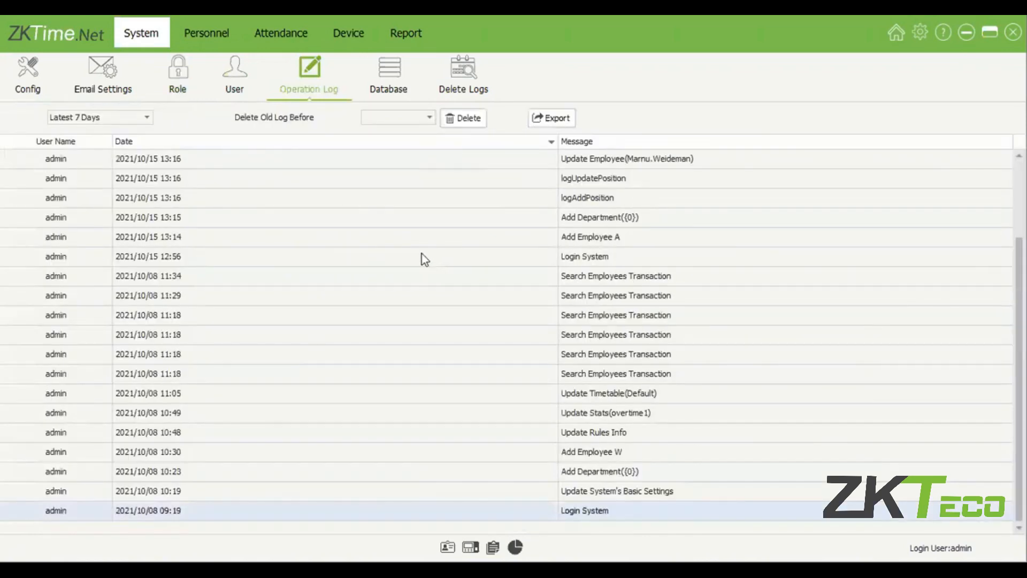
scroll(425, 259, up, 2)
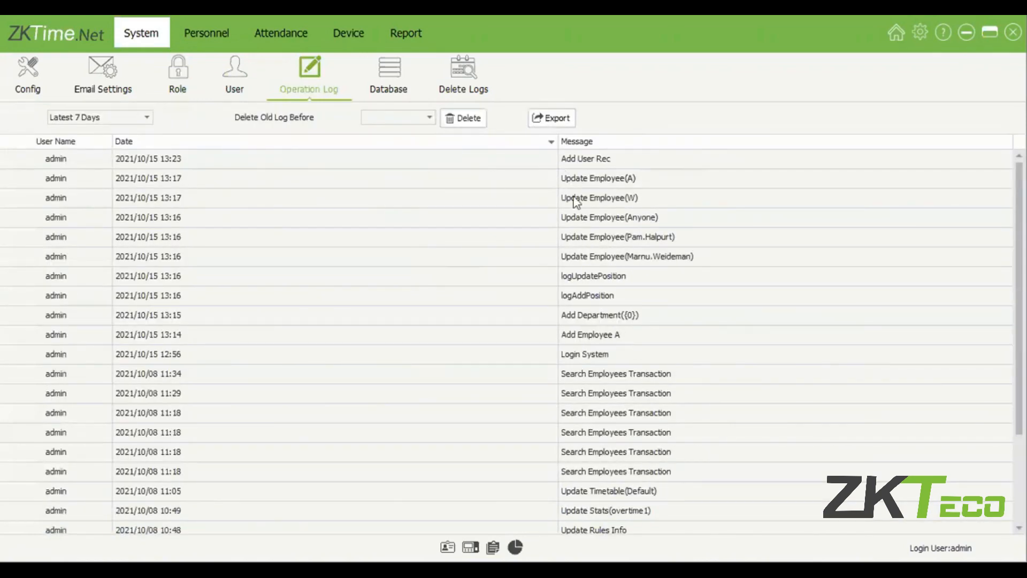
click(565, 164)
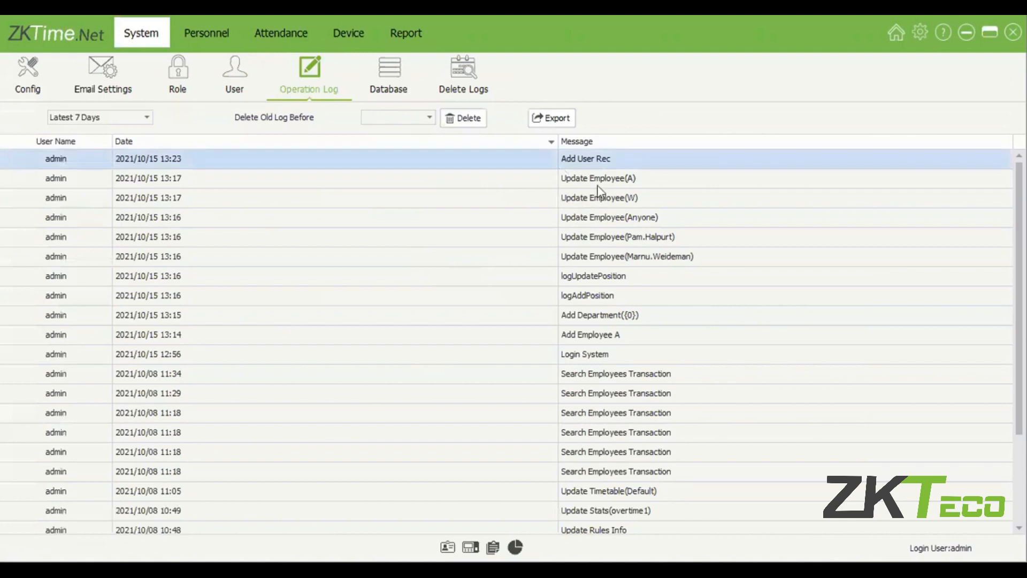
click(637, 181)
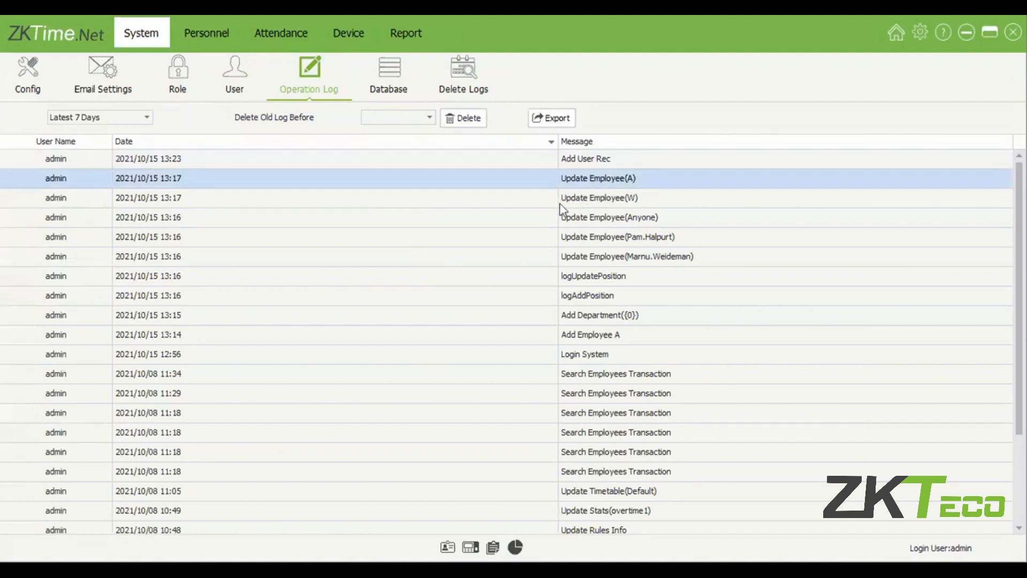
click(638, 356)
click(340, 256)
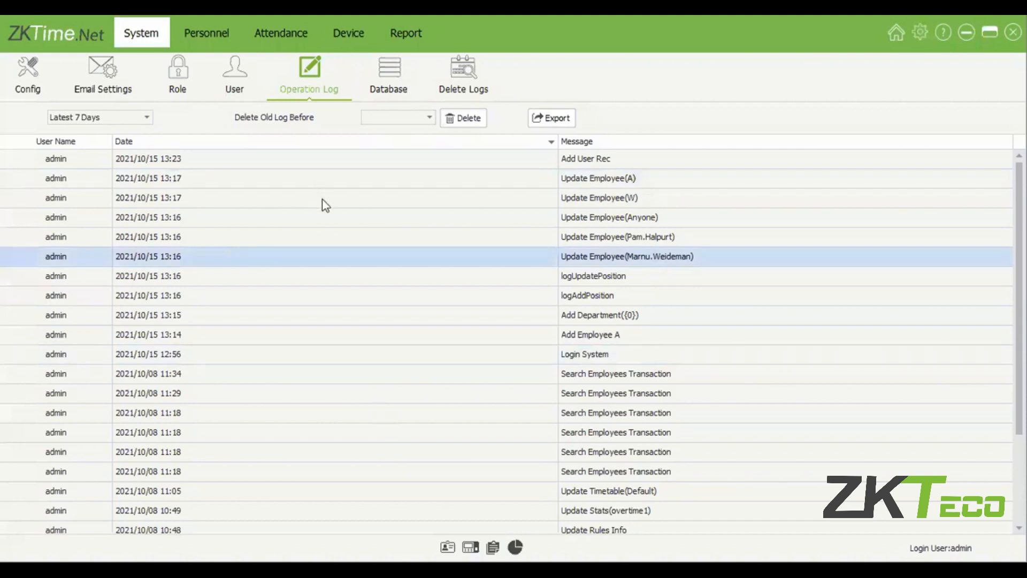
click(410, 87)
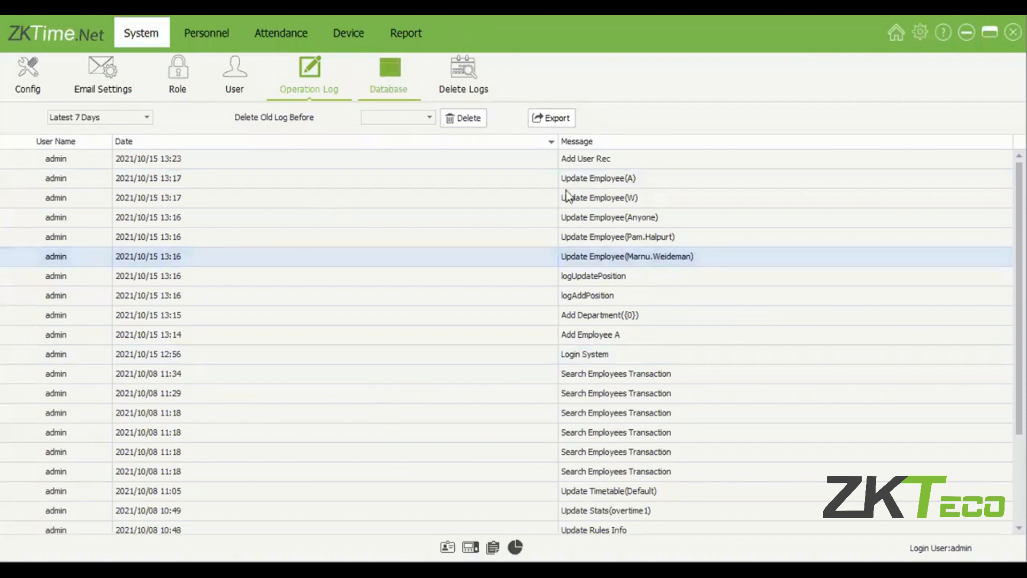
click(105, 167)
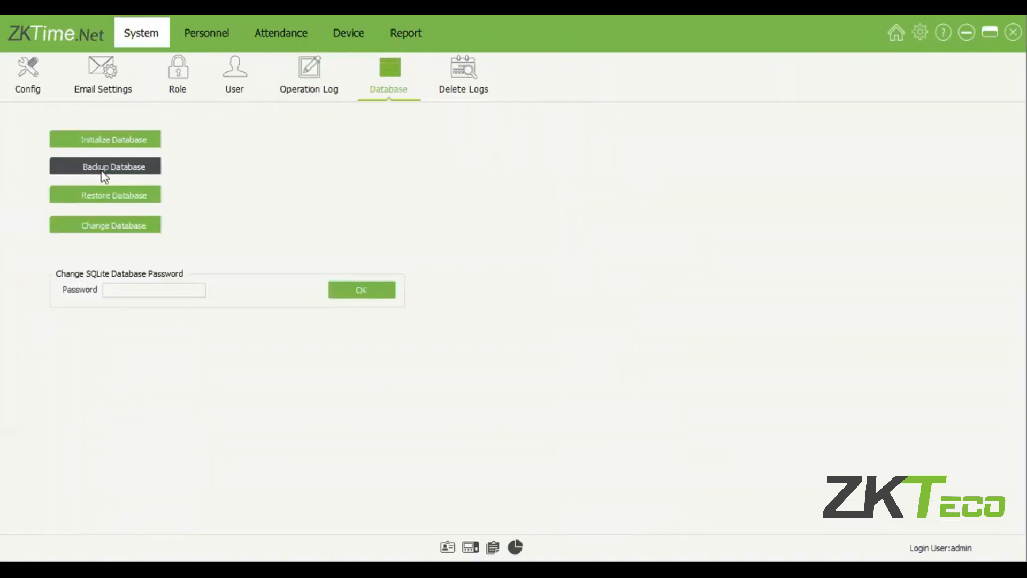
click(114, 140)
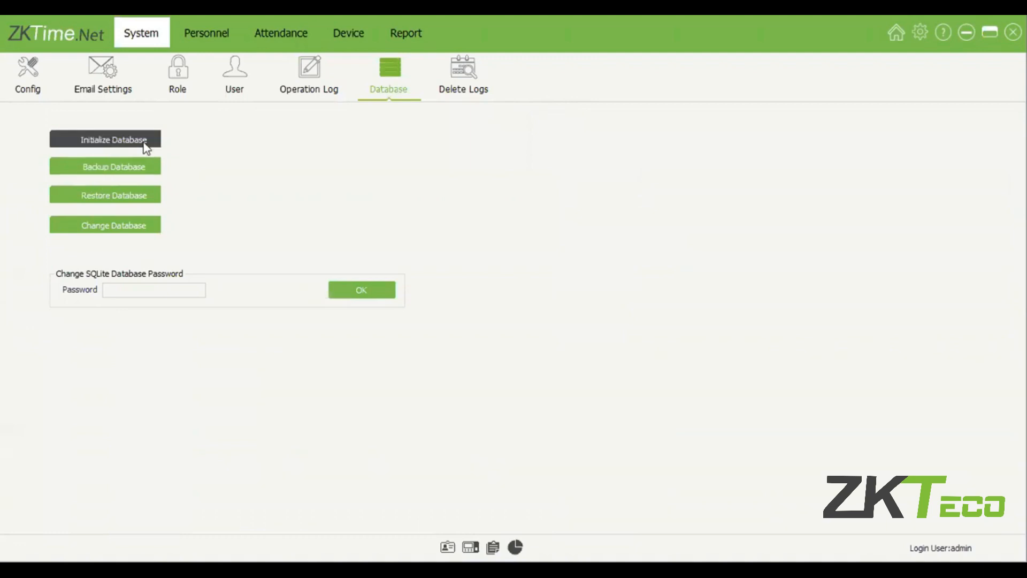
click(148, 172)
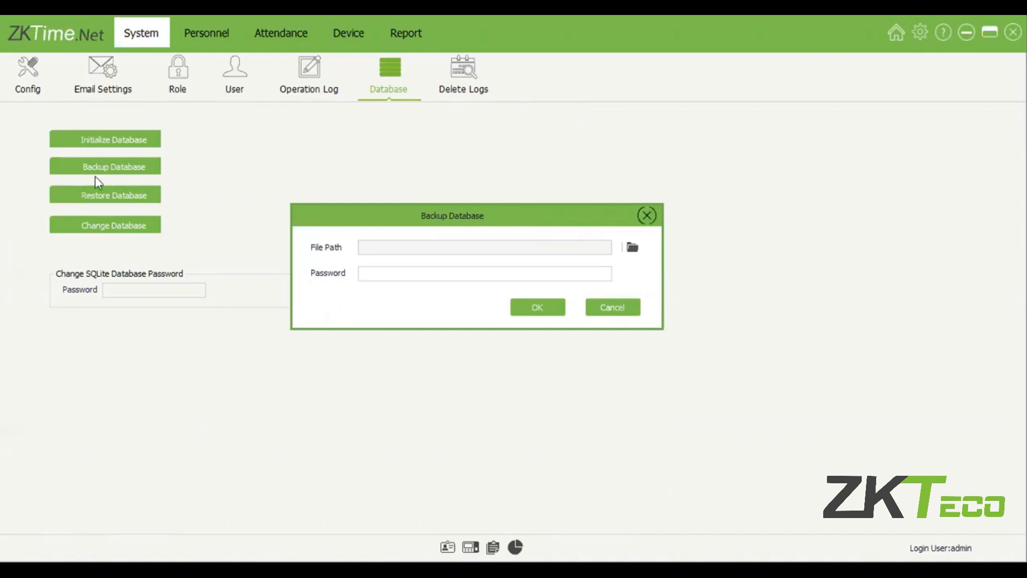
key(Escape)
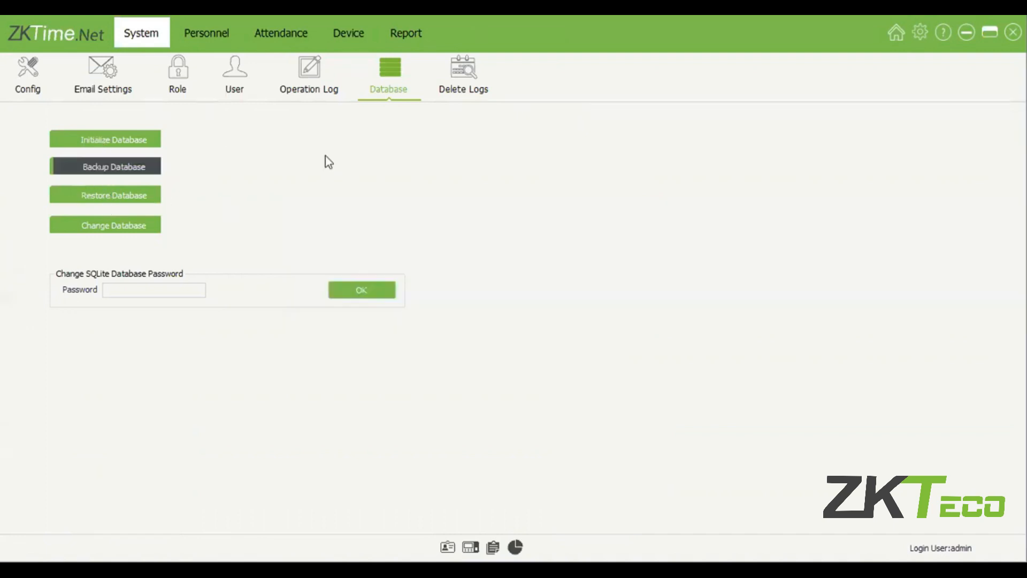
click(145, 205)
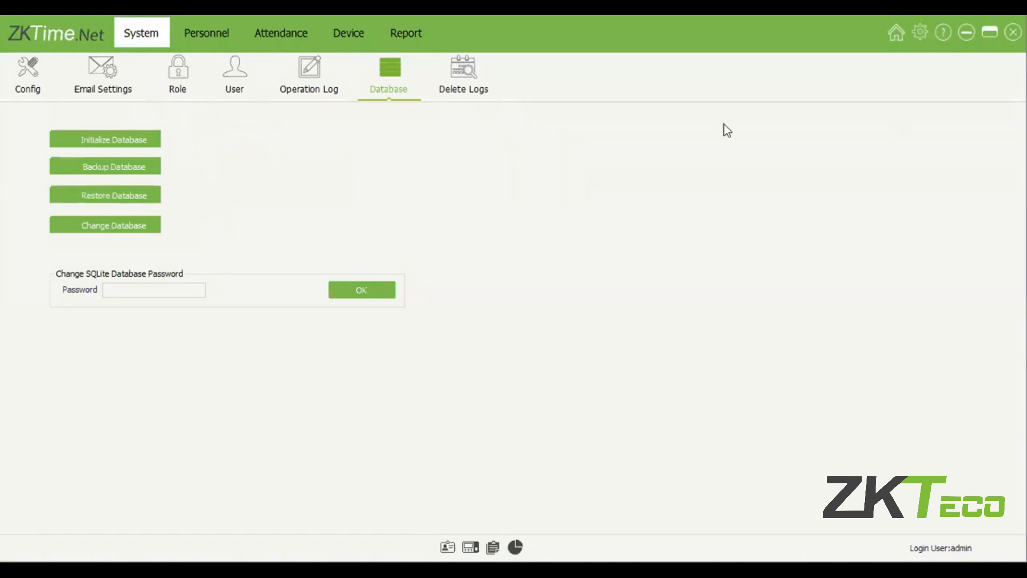
click(157, 198)
Step: Check the Change Database type options, keep SQLite, and close the dialog
click(140, 227)
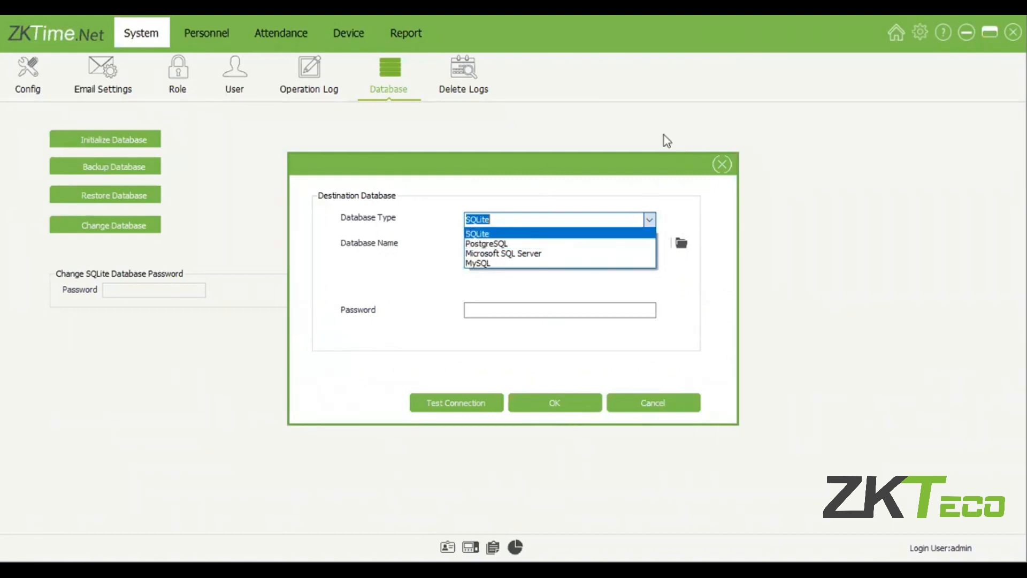
click(728, 166)
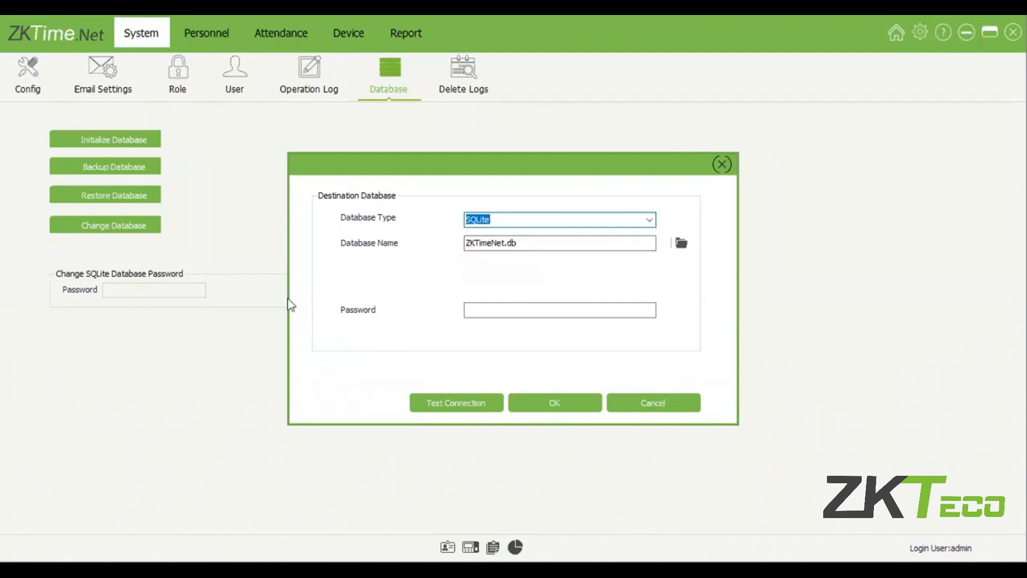
click(722, 165)
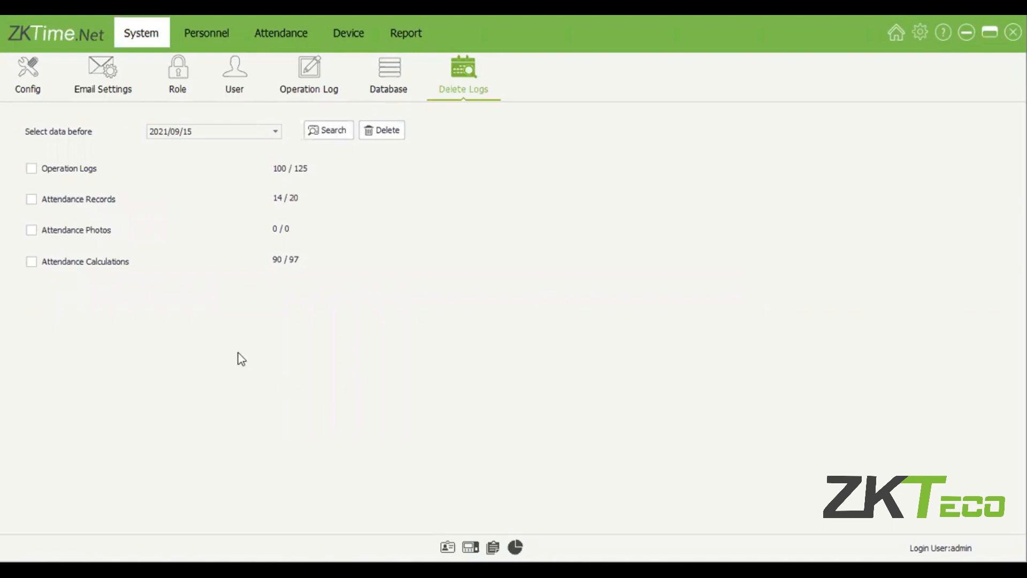
Step: Tick Attendance Records for deletion with the cutoff date set to 2021/09/01
key(Tab)
click(73, 206)
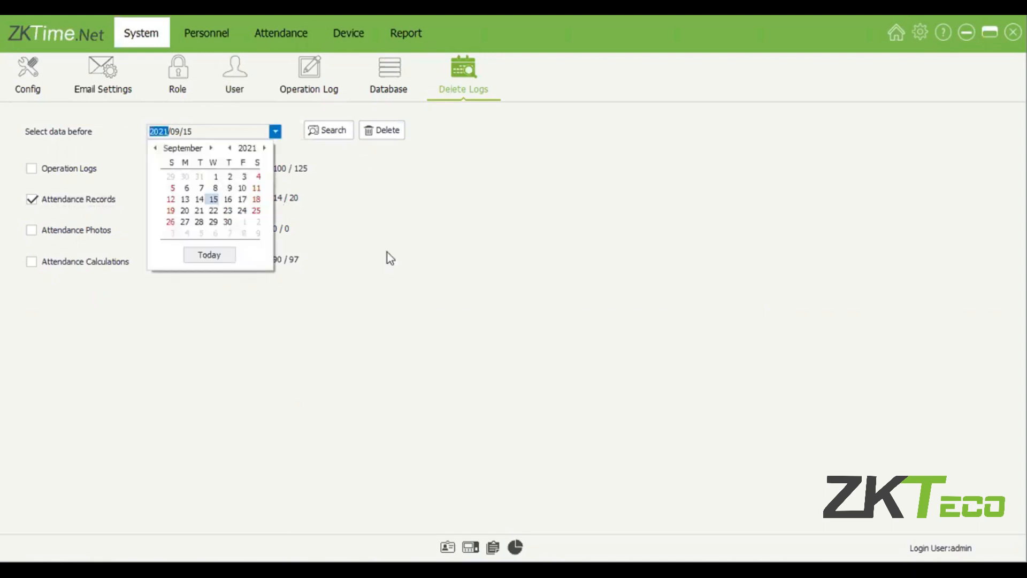
click(216, 177)
click(278, 136)
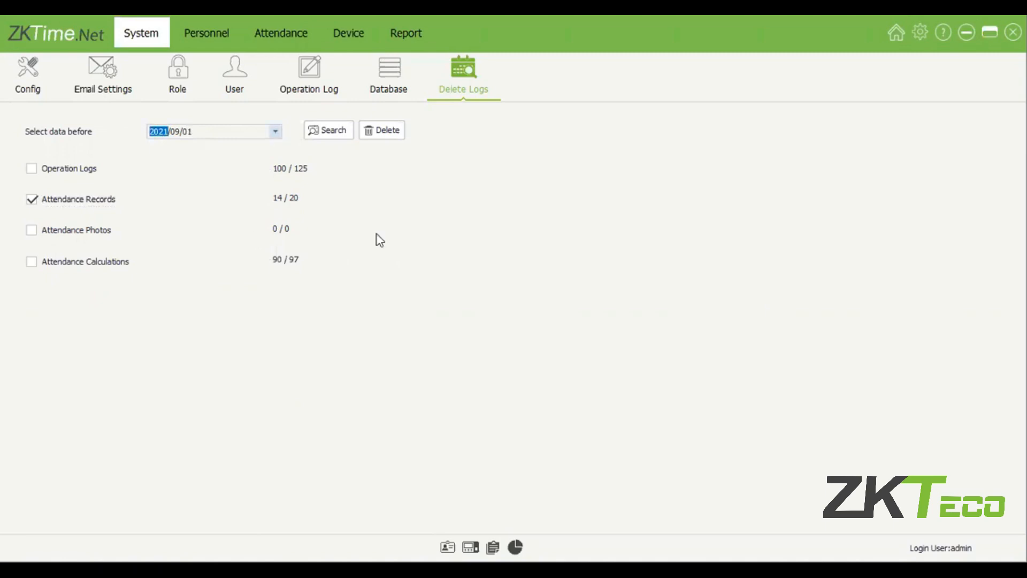
click(275, 134)
click(276, 132)
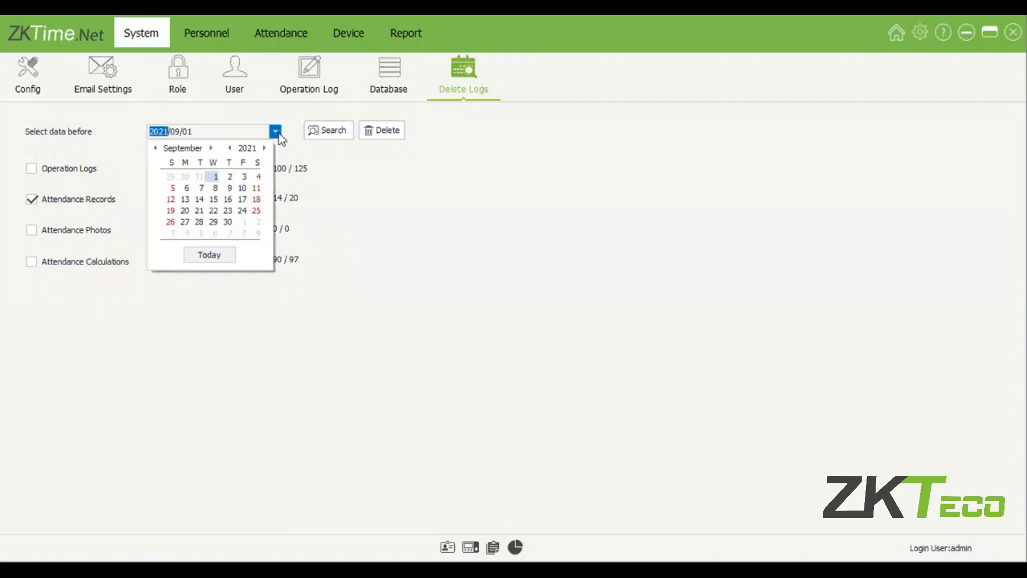
click(216, 177)
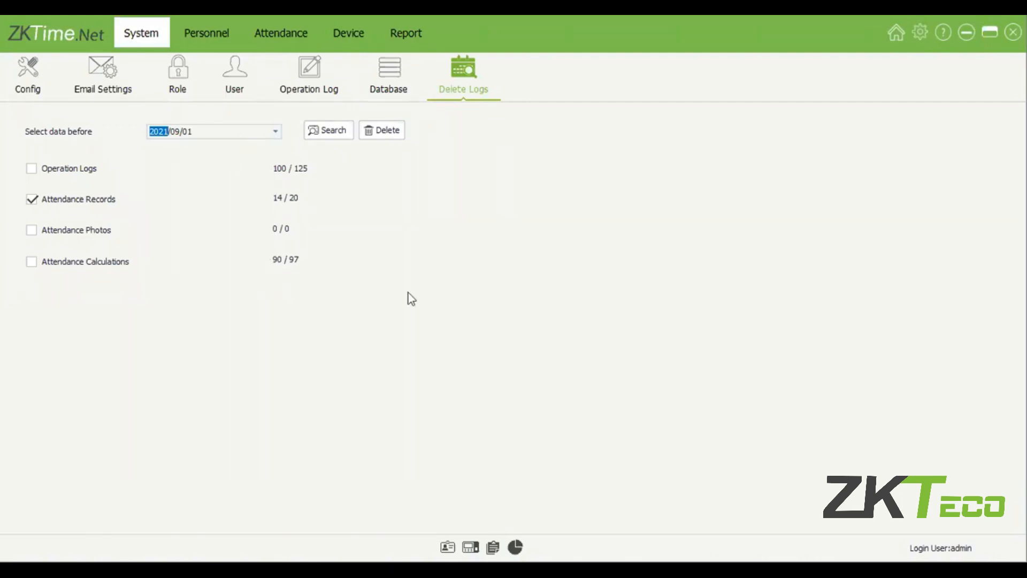